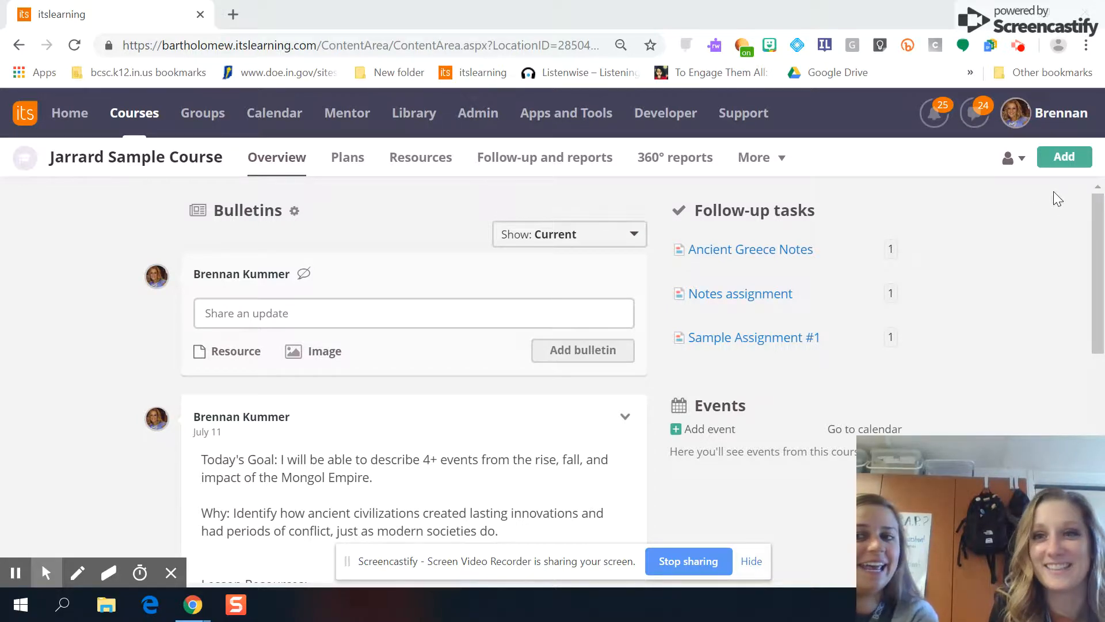
- Open the Add menu on the Jarrard Sample Course overview page
left_click(1063, 164)
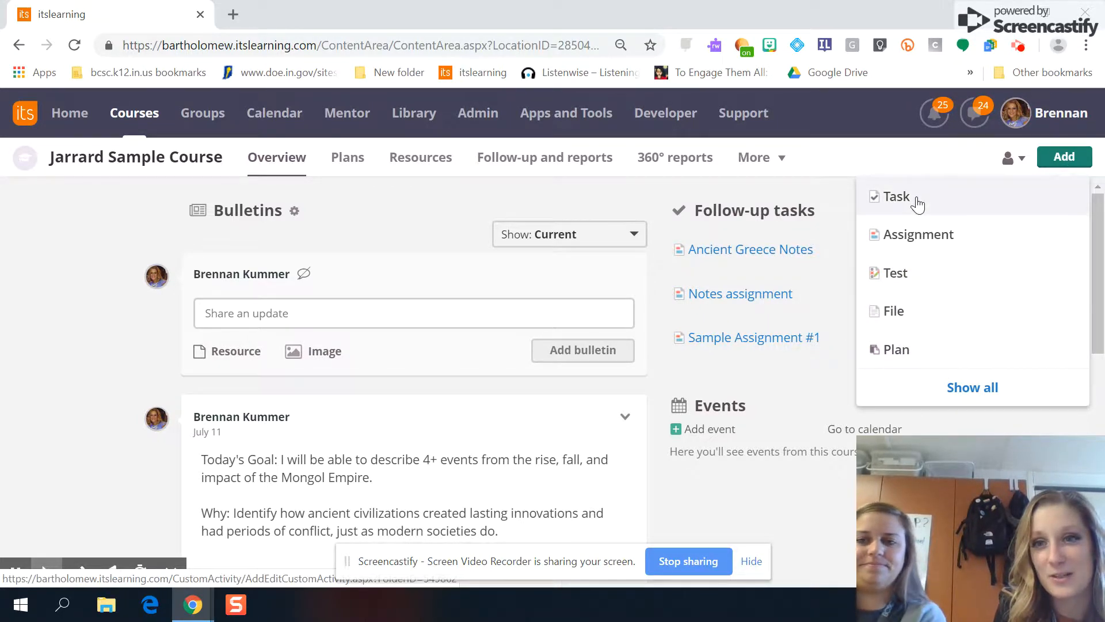
- Show all item types and choose Assignment under Activities
left_click(1011, 394)
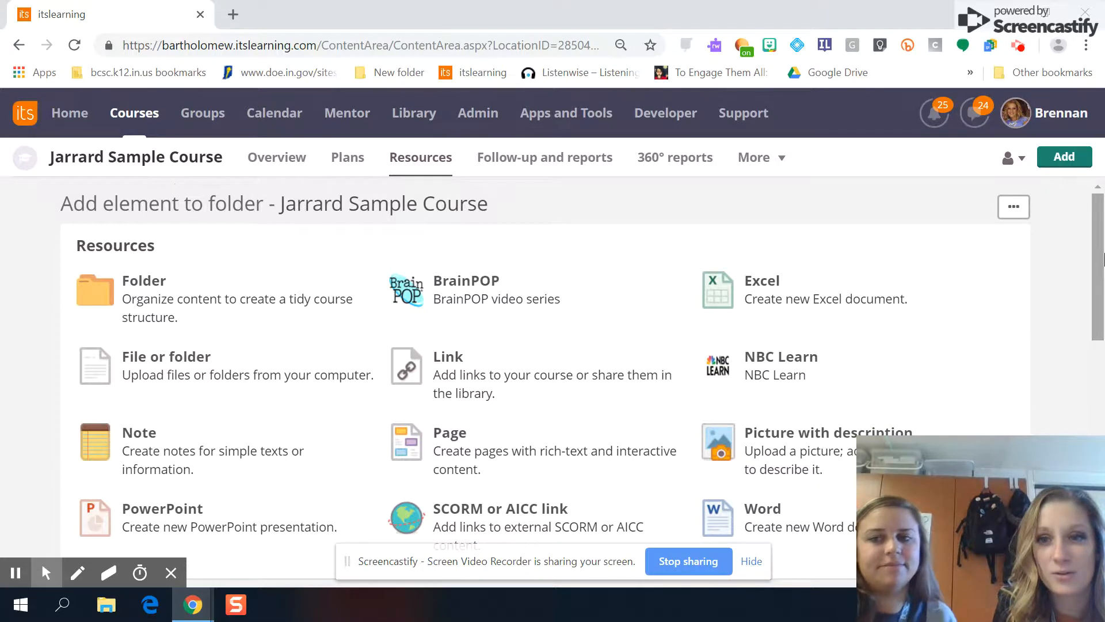
scroll(465, 269, "down", 8)
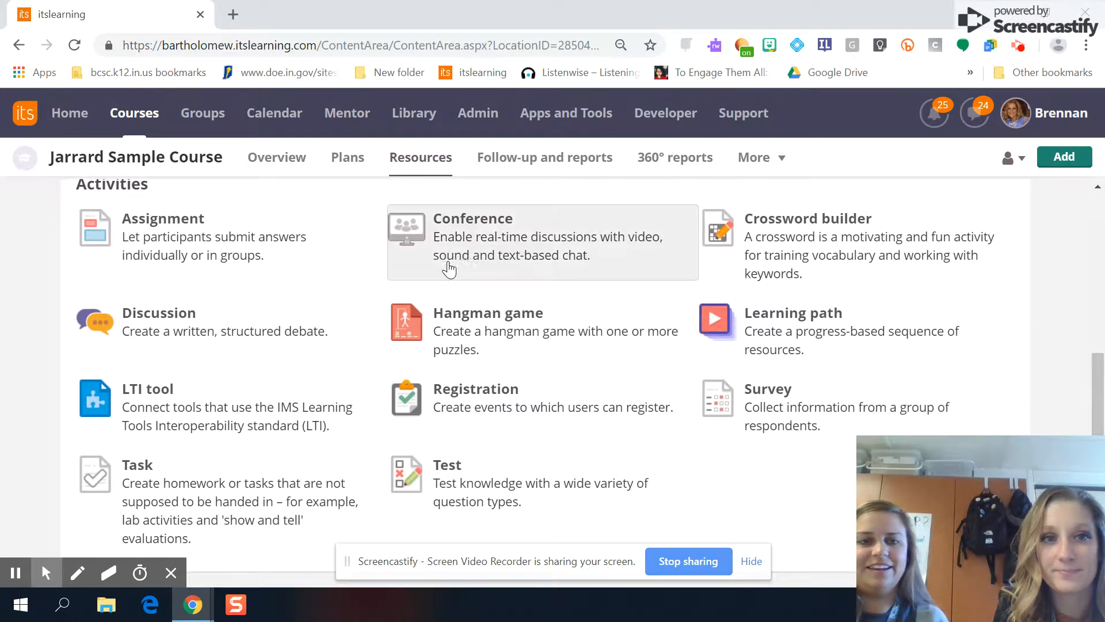
left_click(212, 234)
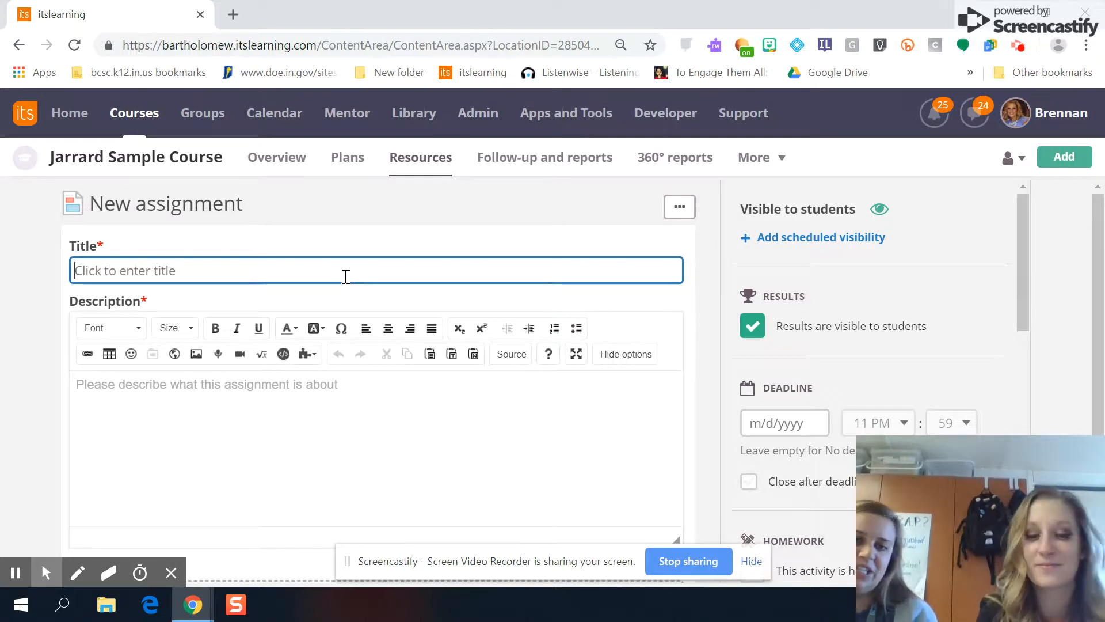
- Title the assignment 'Egypt Assignment' and move into the Description editor
type("Egy")
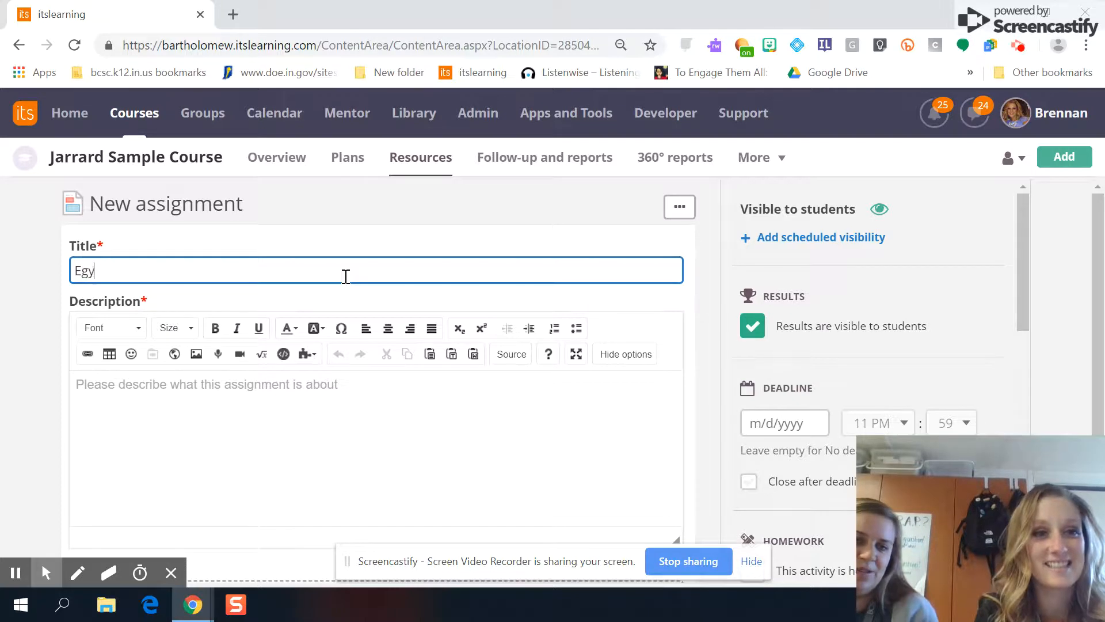
type("pt Assig")
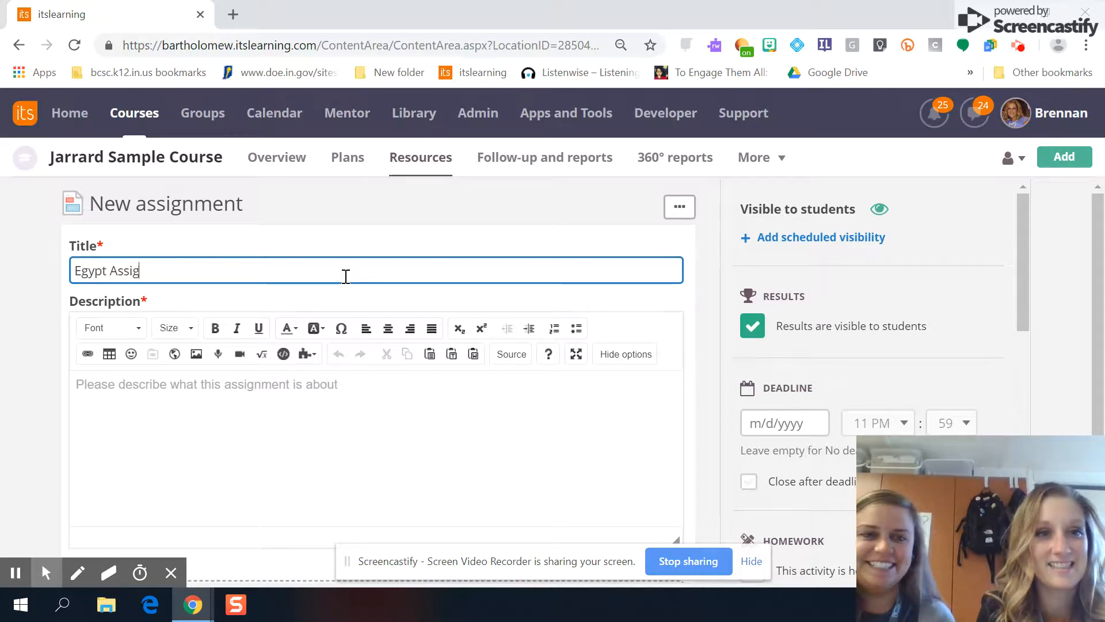
type("nment")
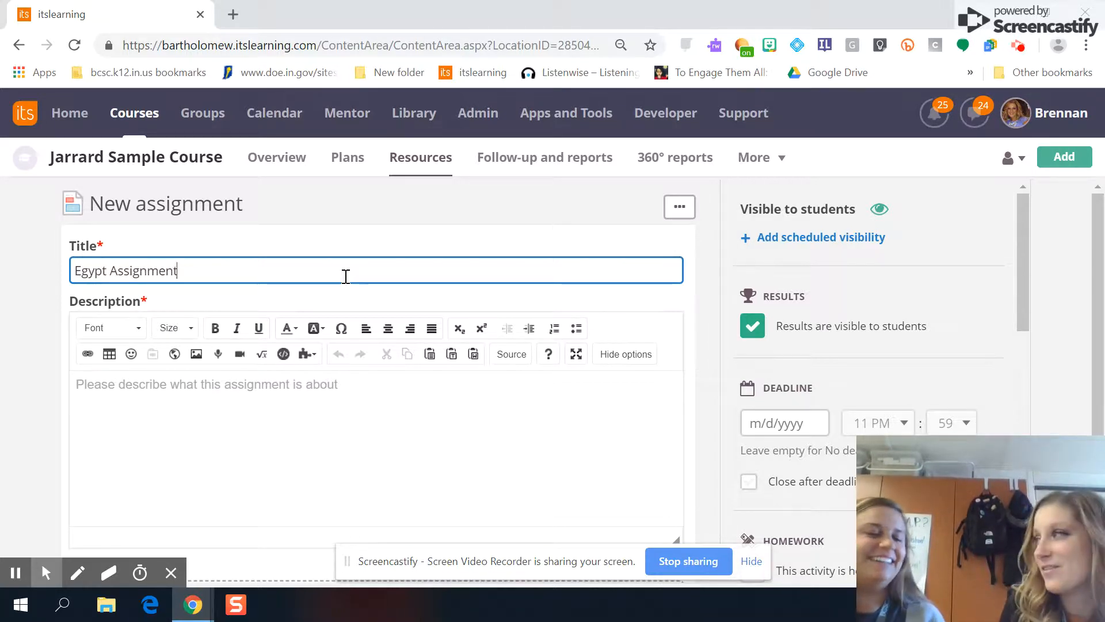
left_click(259, 434)
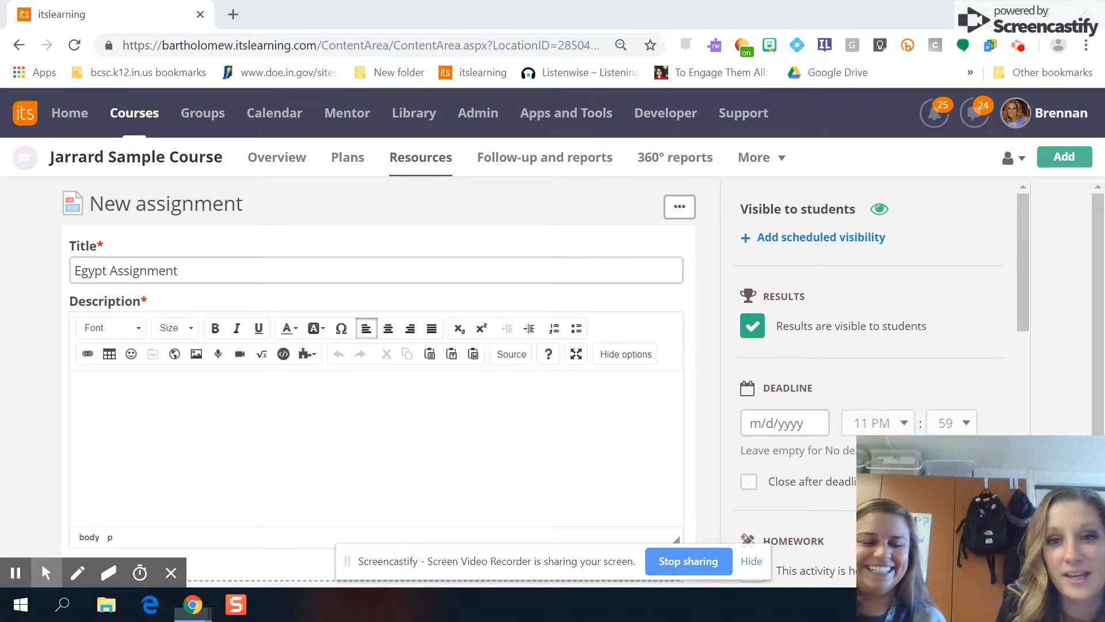
left_click(385, 374)
left_click(572, 451)
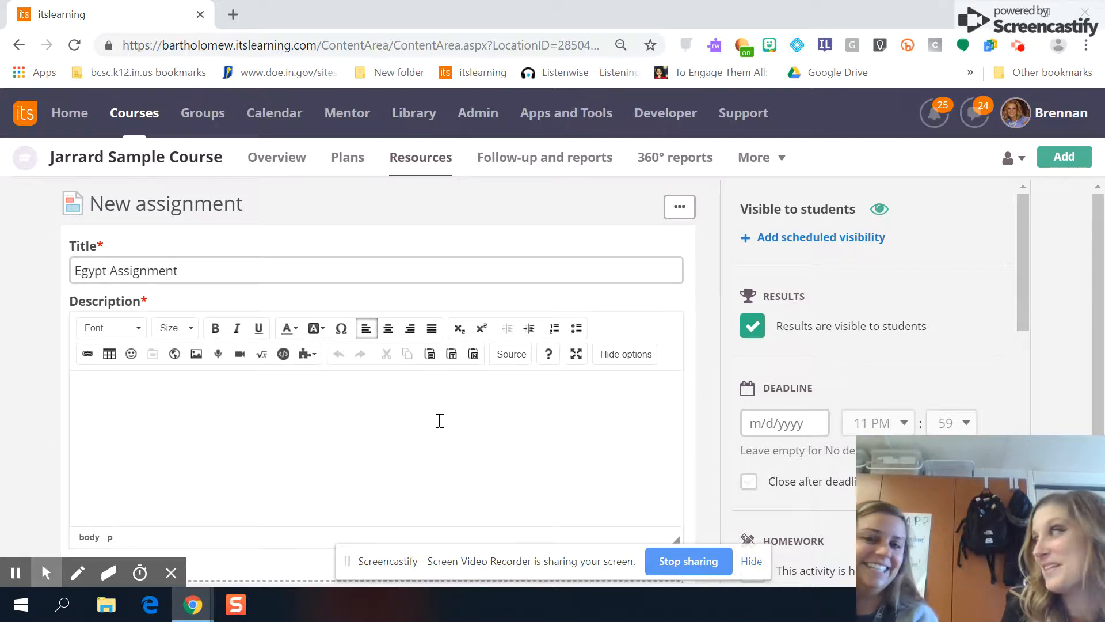
- Write 'Due tomorrow!' in the description and make it bold
left_click(632, 358)
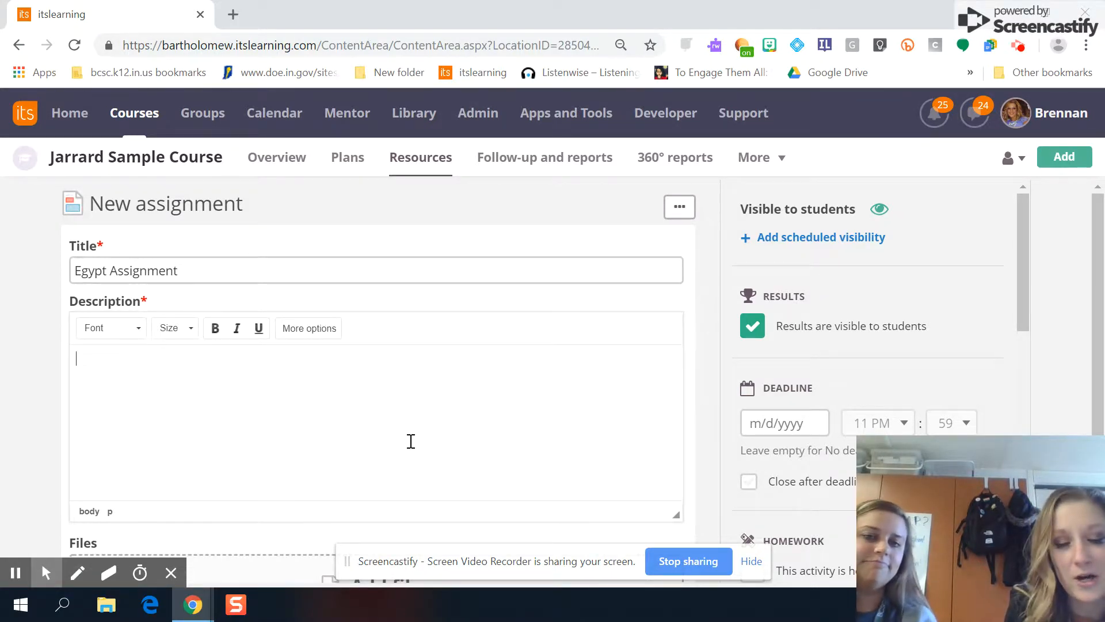
left_click(305, 329)
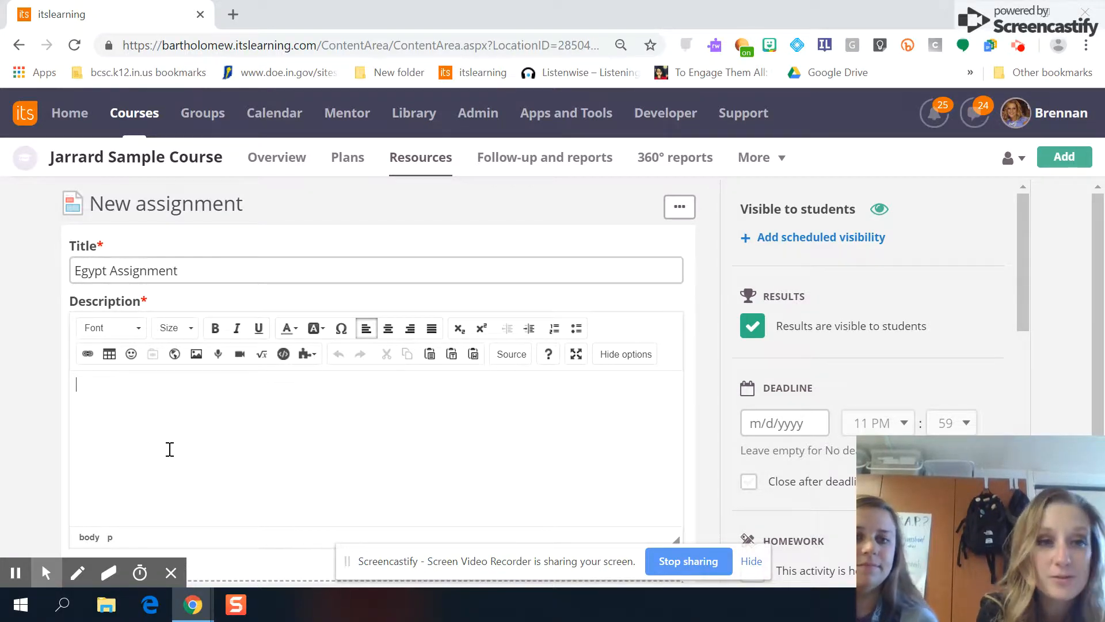
type("tomorrow!")
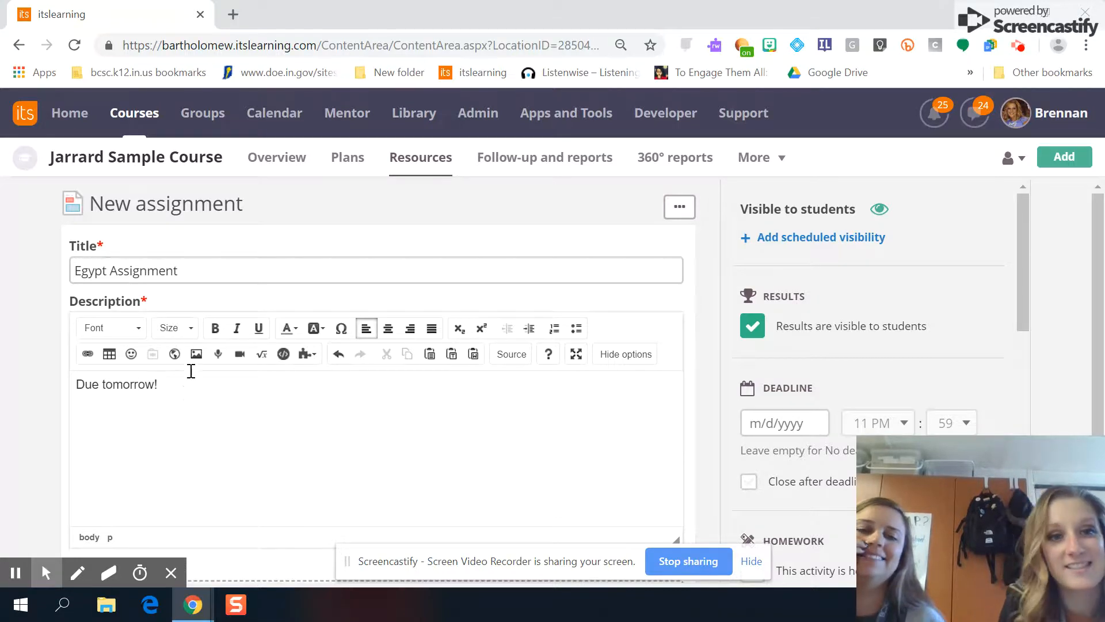
left_click_drag(185, 385, 1, 382)
key("ctrl+b")
left_click(252, 386)
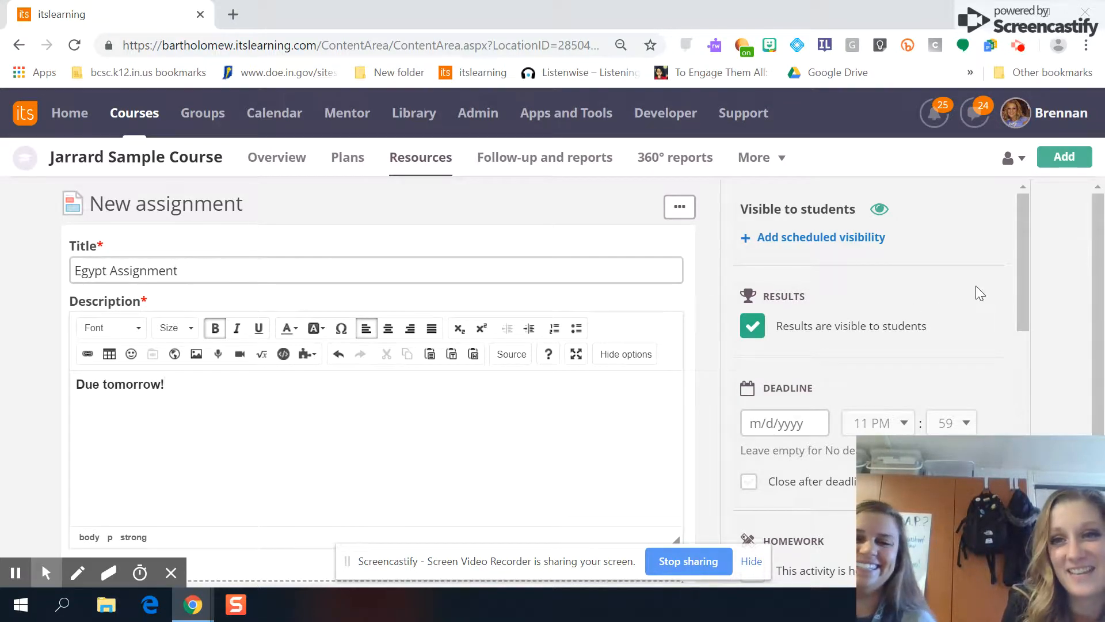
left_click(1028, 259)
left_click_drag(1027, 256, 813, 329)
- Pick October 27 in the calendar so the deadline is 10/27/2018, 11:59 PM
left_click(783, 364)
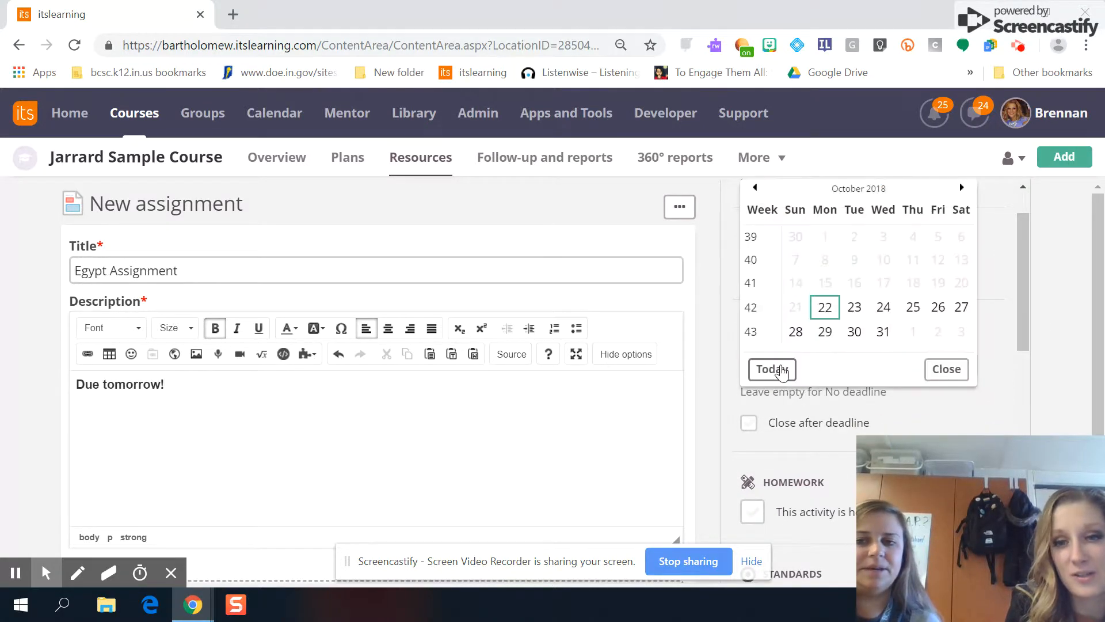
left_click(960, 306)
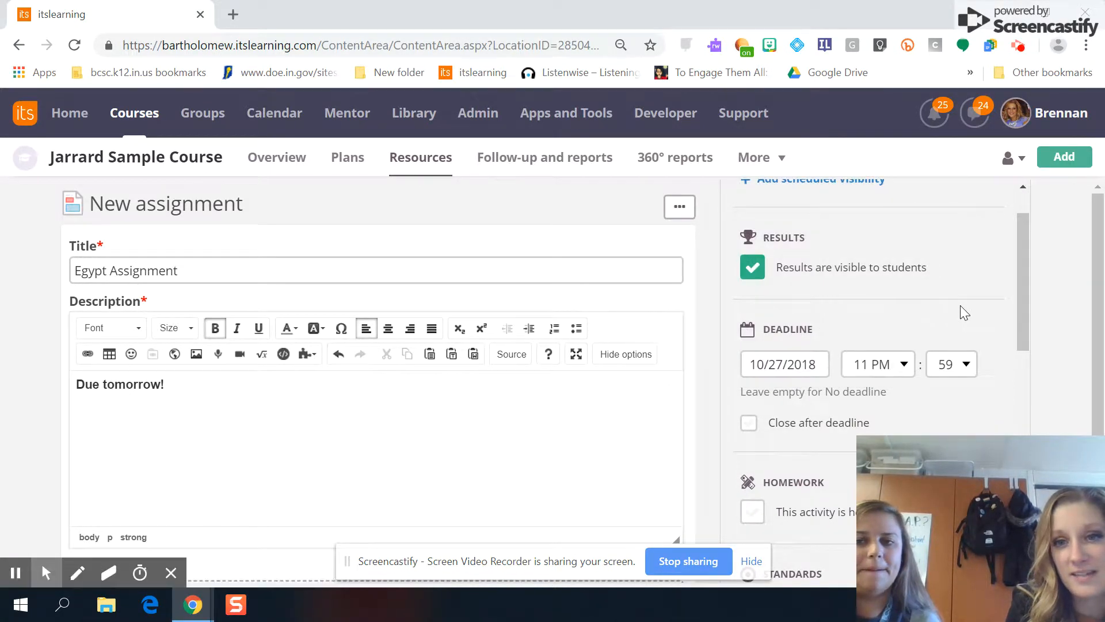
left_click_drag(1024, 299, 1024, 414)
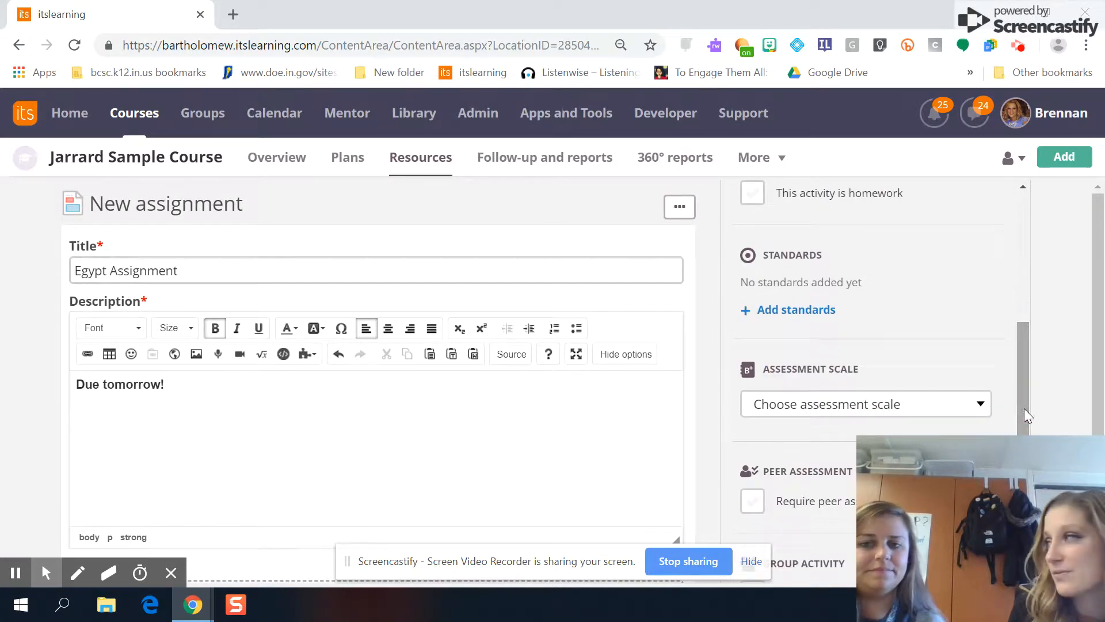
mouse_move(1104, 393)
left_mouse_down()
mouse_move(1102, 502)
mouse_move(1102, 378)
left_mouse_up()
left_click_drag(1096, 257, 1099, 394)
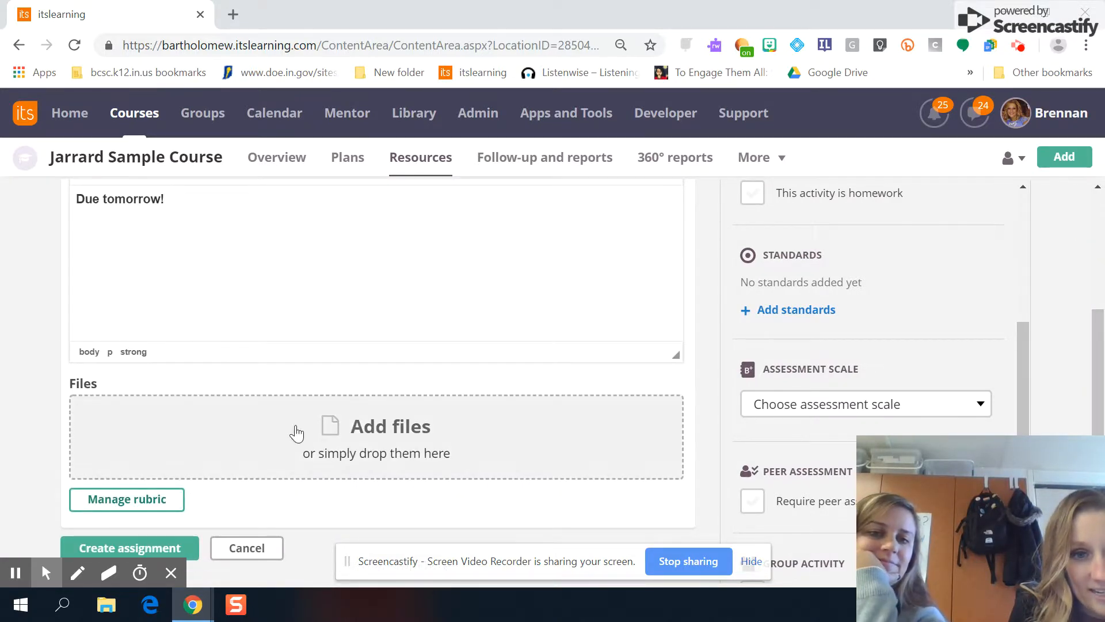
- Under Files, add a file and choose Google Drive as the source
left_click(394, 424)
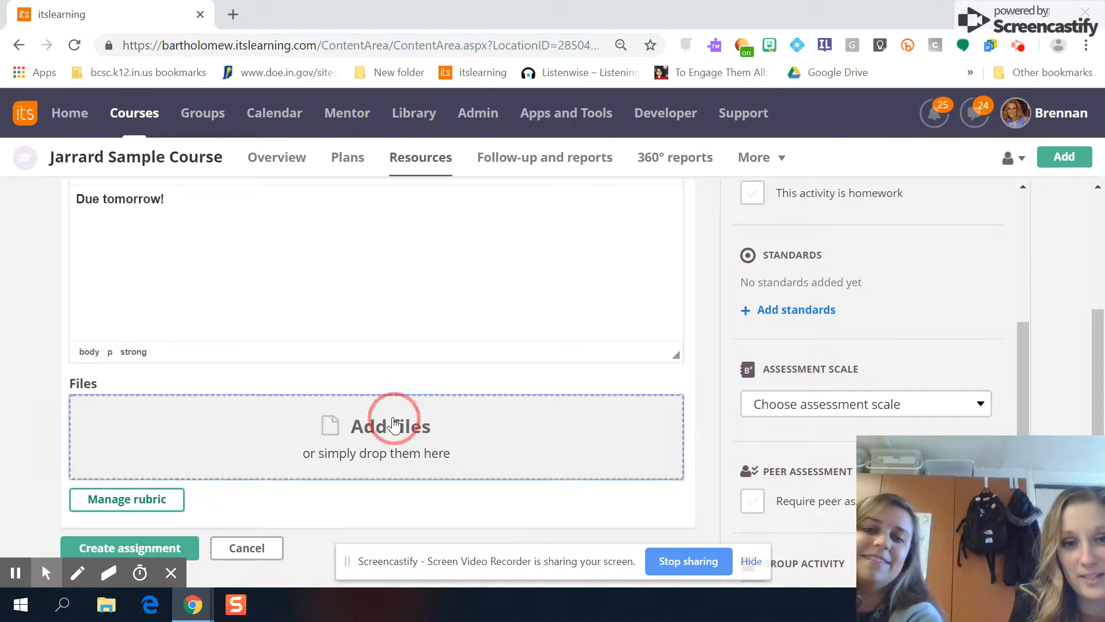
scroll(1101, 337, "down", 1)
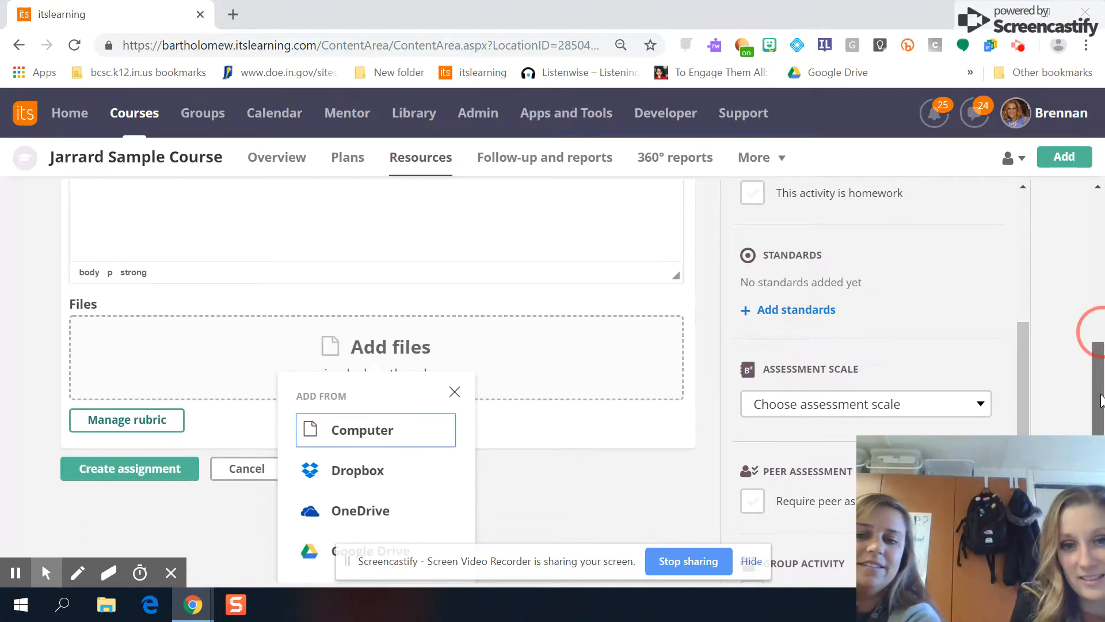
left_click(751, 563)
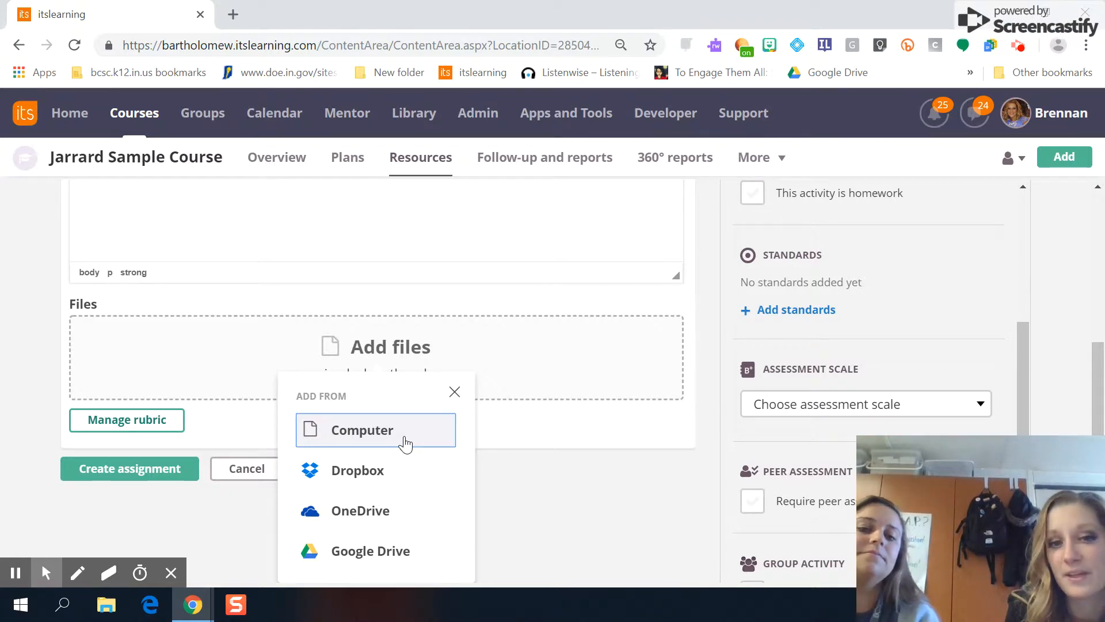
left_click(374, 553)
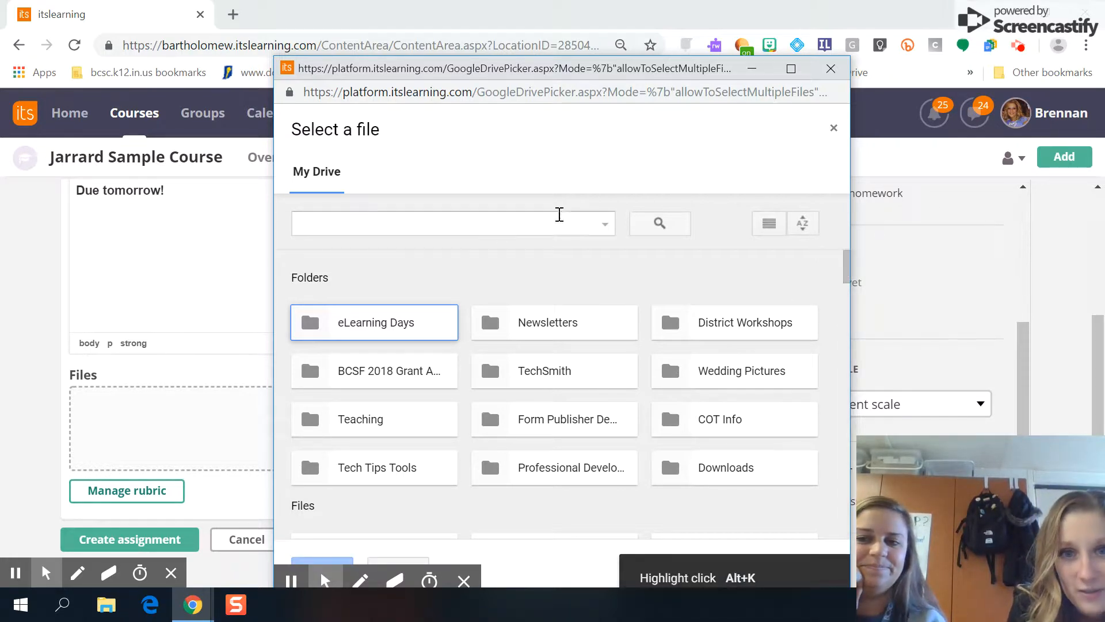
- Search Drive for 'egypt' and attach Copy of Copy of Egypt and Nile Notes-Students
left_click(455, 228)
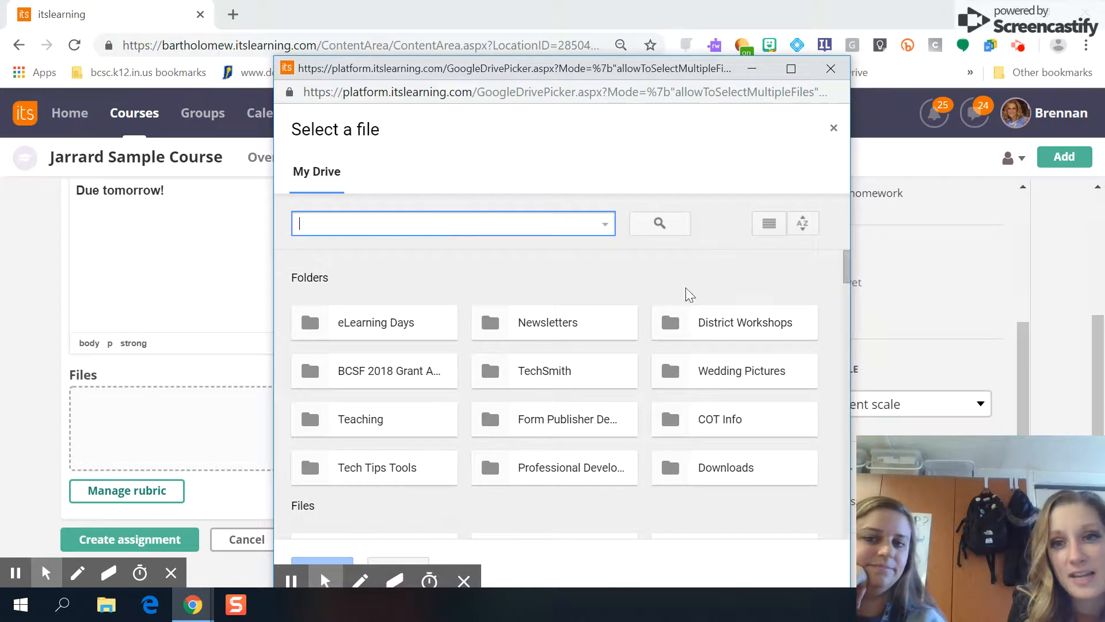
mouse_move(848, 271)
left_mouse_down()
mouse_move(851, 296)
mouse_move(846, 253)
left_mouse_up()
left_click(447, 222)
type("egypt")
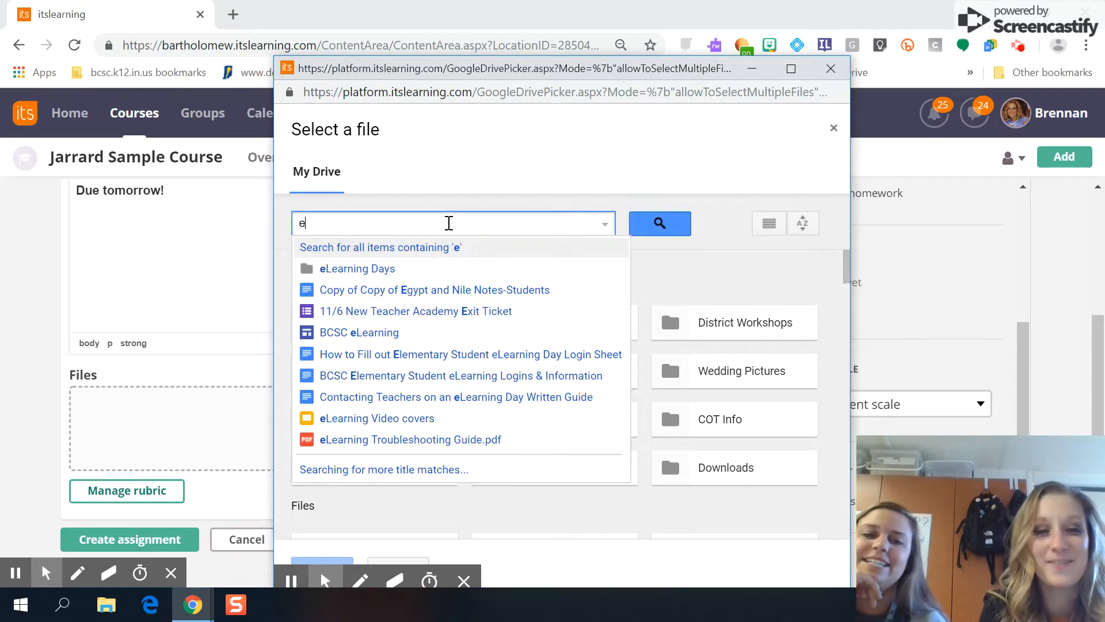
left_click(449, 223)
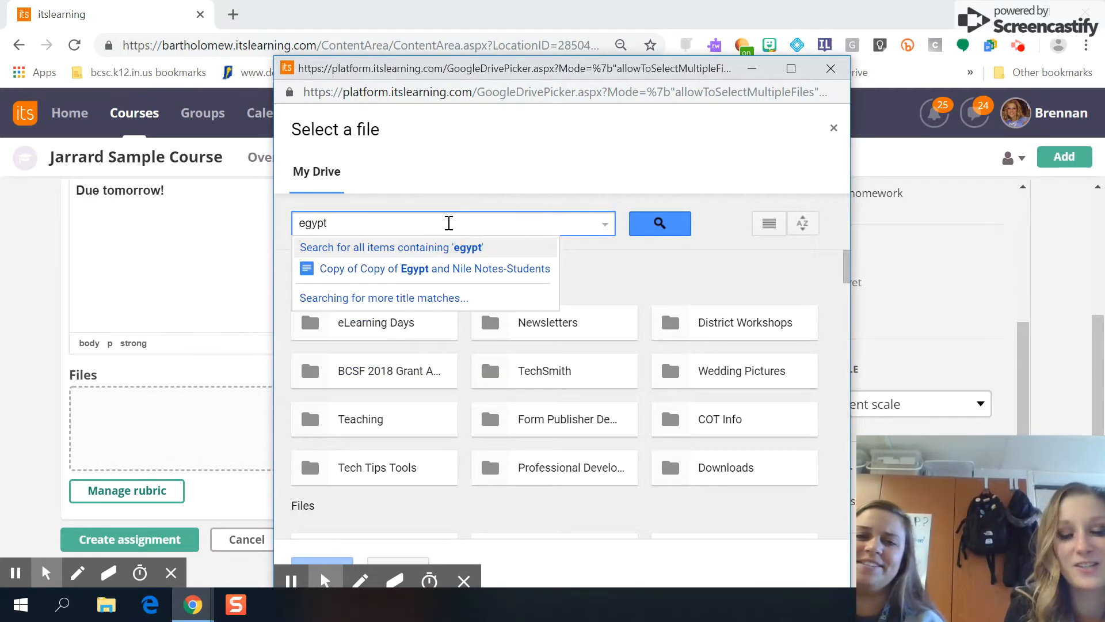
key("Return")
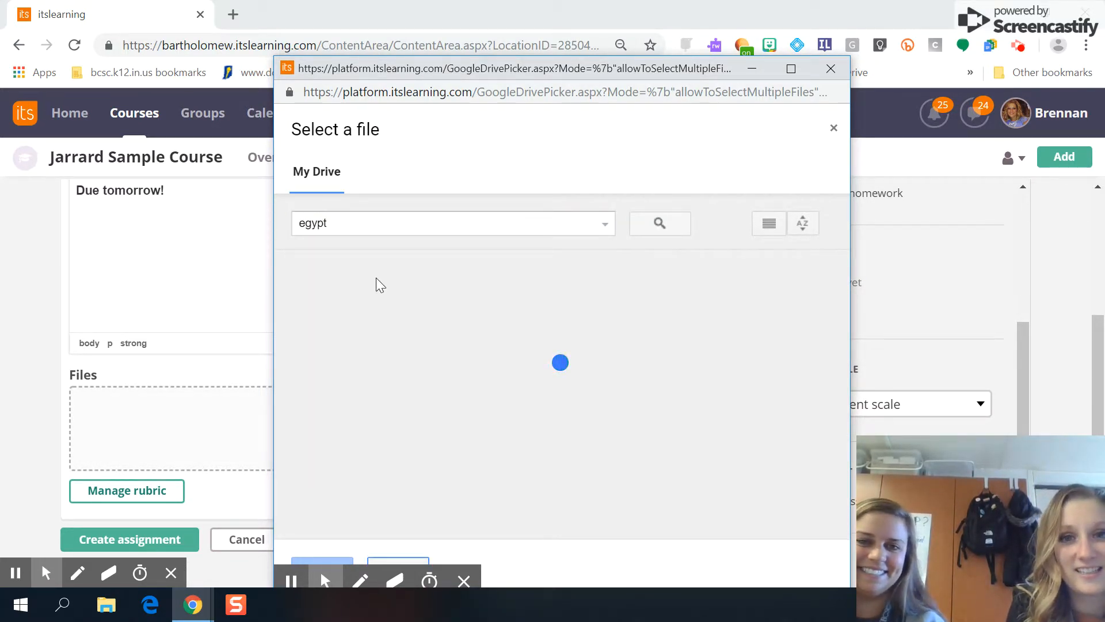
left_click(411, 369)
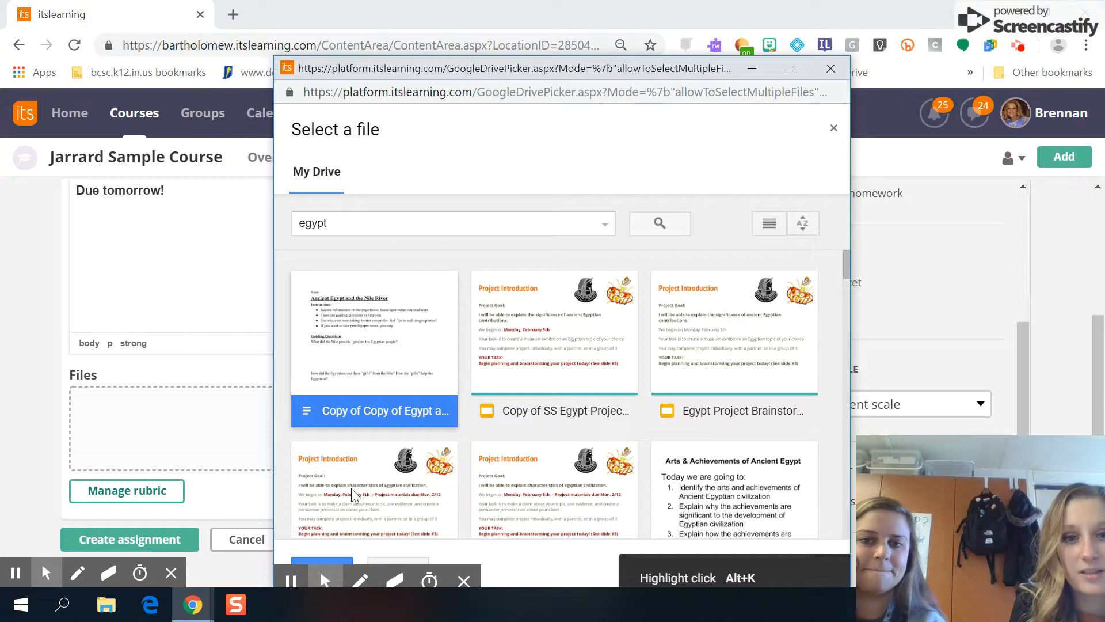
left_click(344, 561)
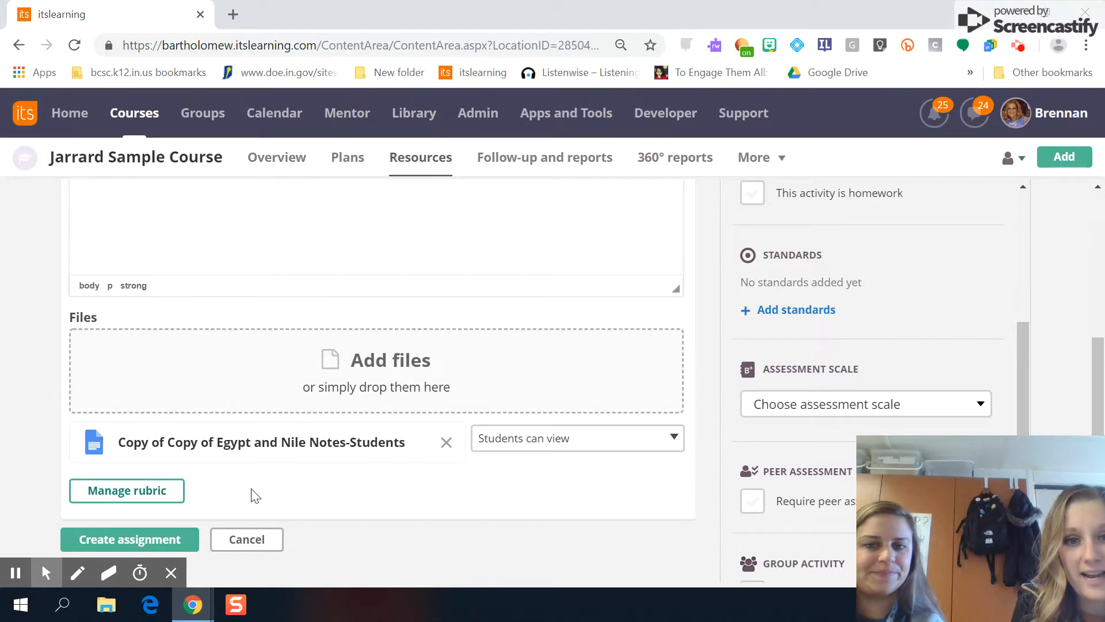
- Set the notes file to 'Make a copy for each student' and create the assignment
left_click(604, 458)
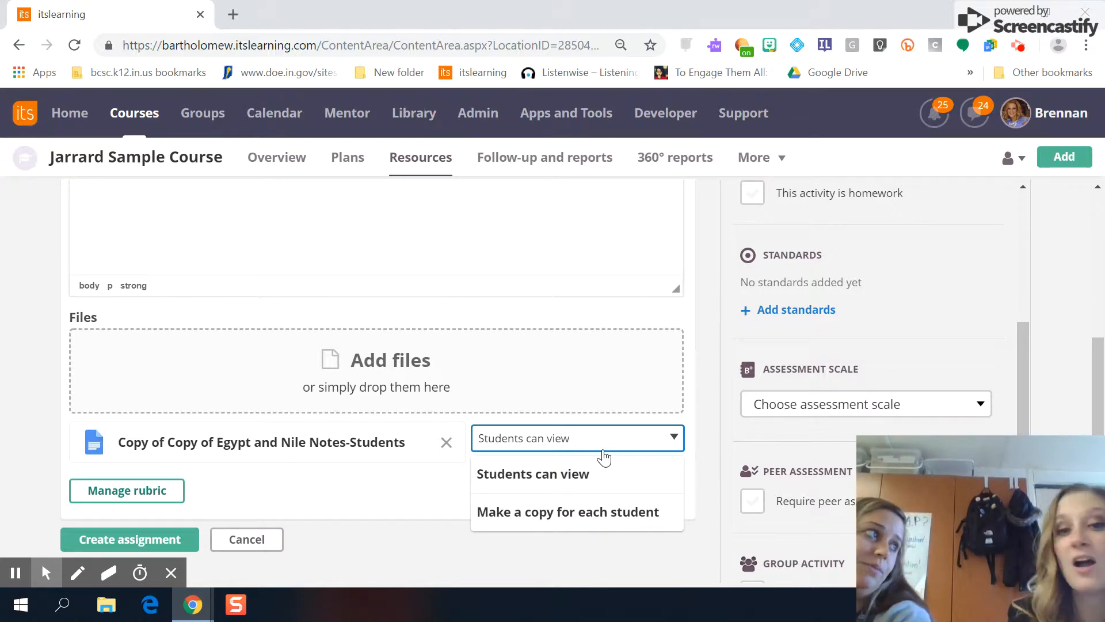
left_click(584, 520)
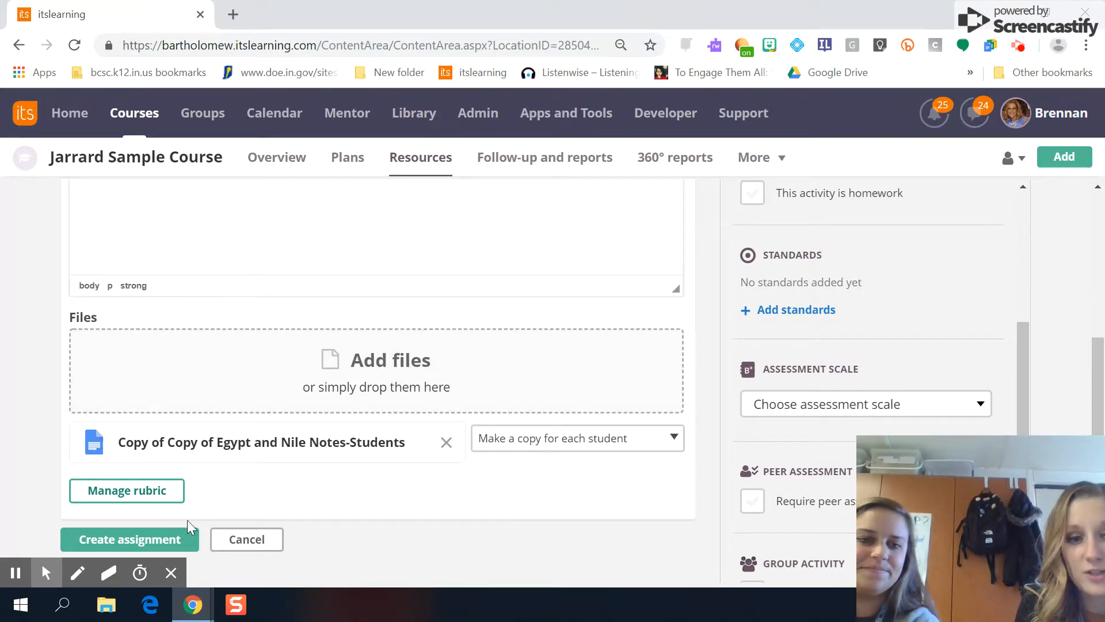
left_click(159, 541)
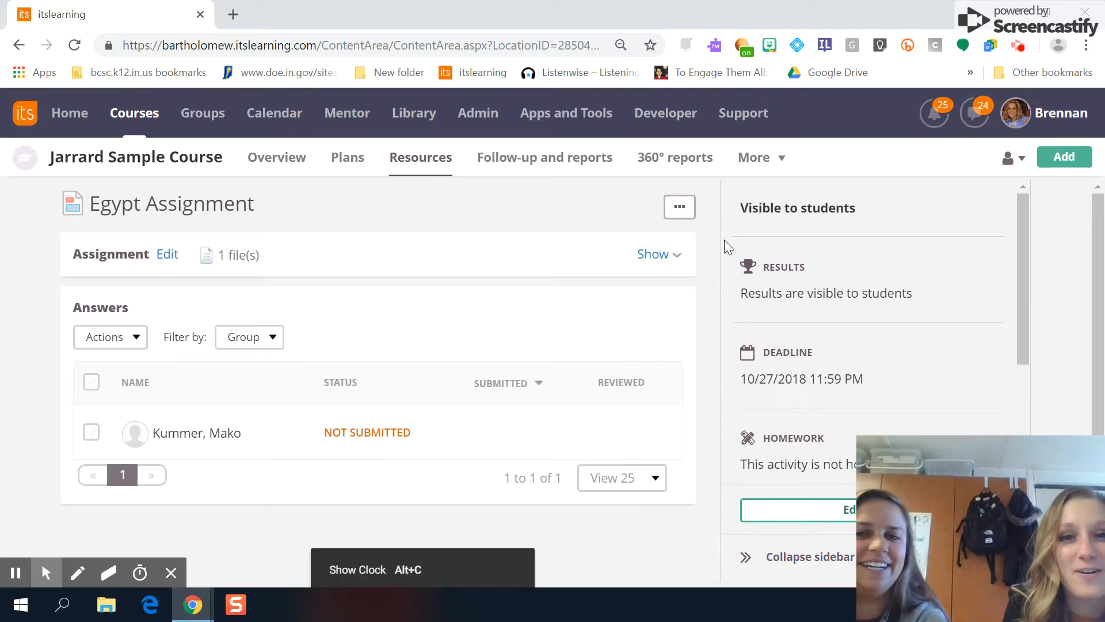
- Expand the assignment details to check the attached notes, then sign out
left_click(671, 254)
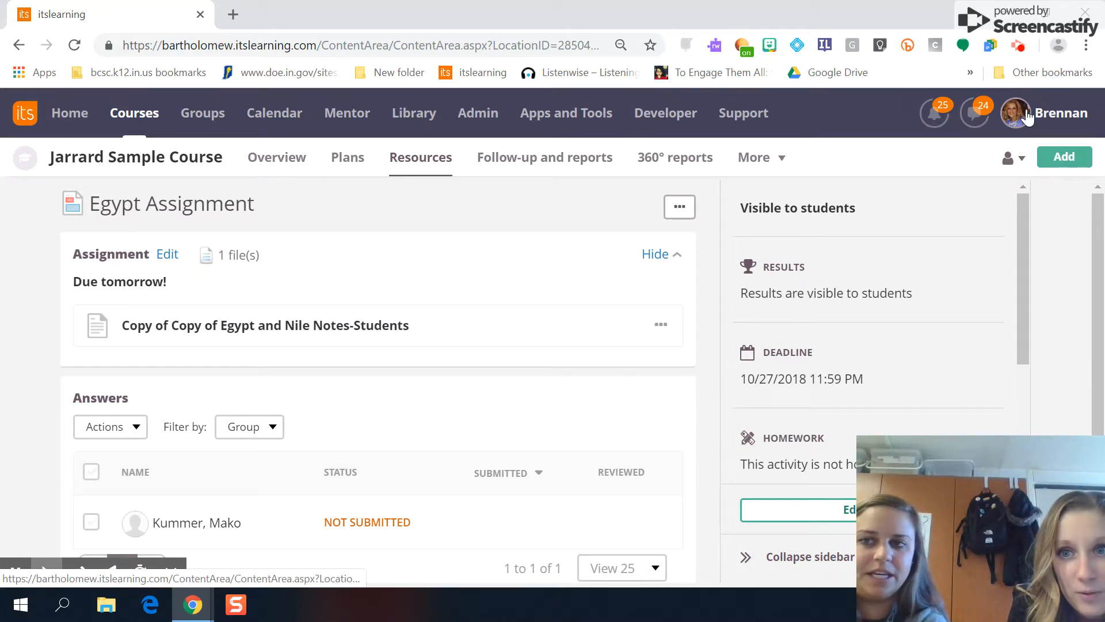
left_click(1051, 113)
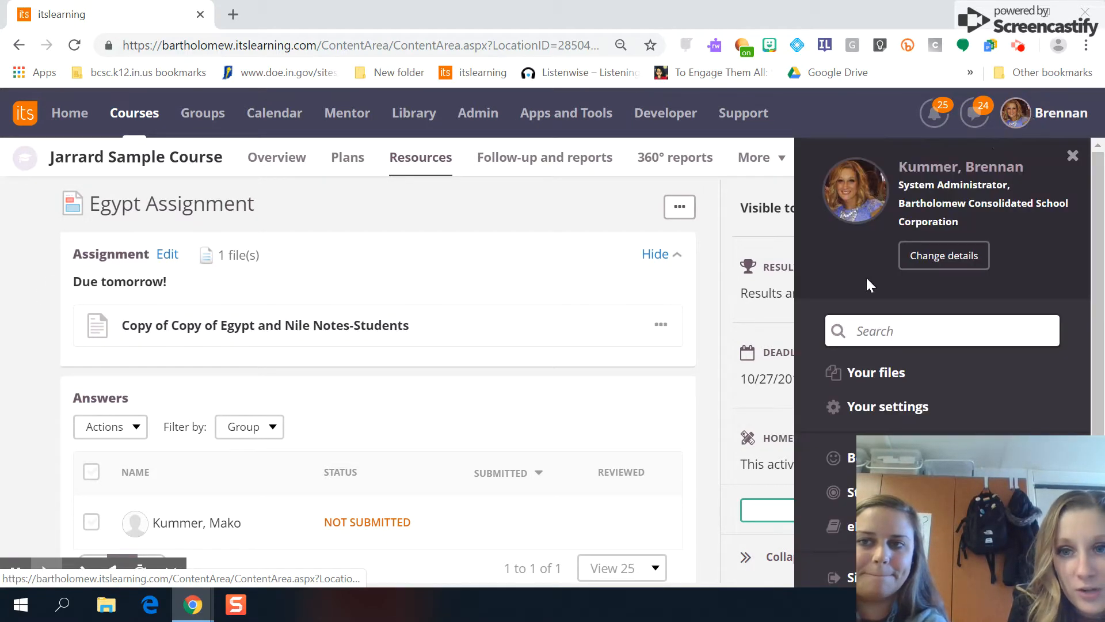
left_click(835, 577)
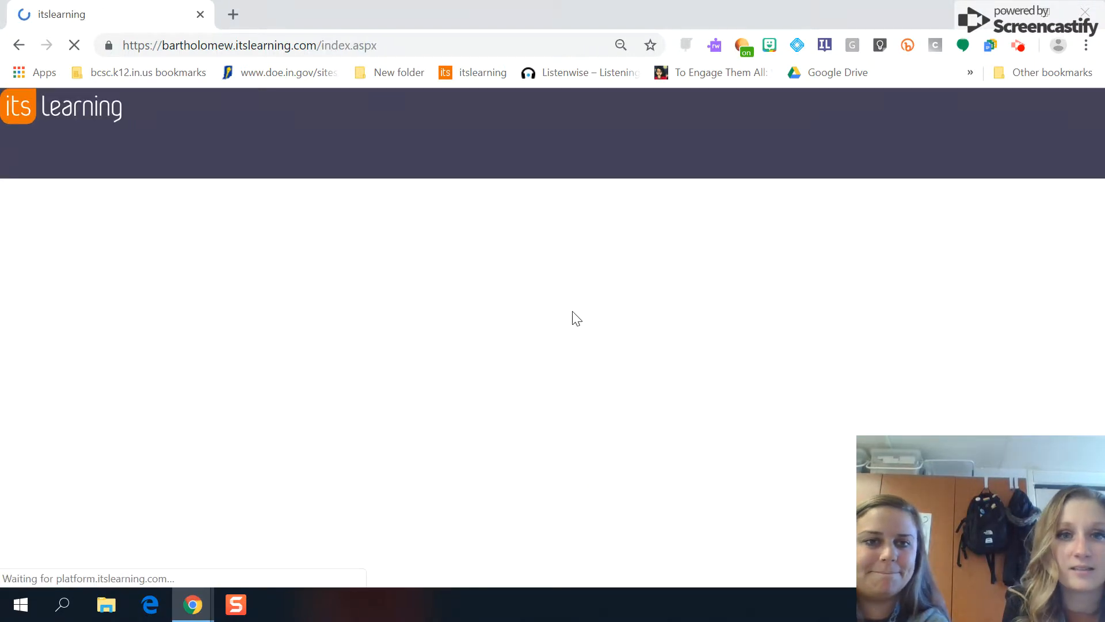
- Sign in with the student account's username and password
key("Tab")
type("******")
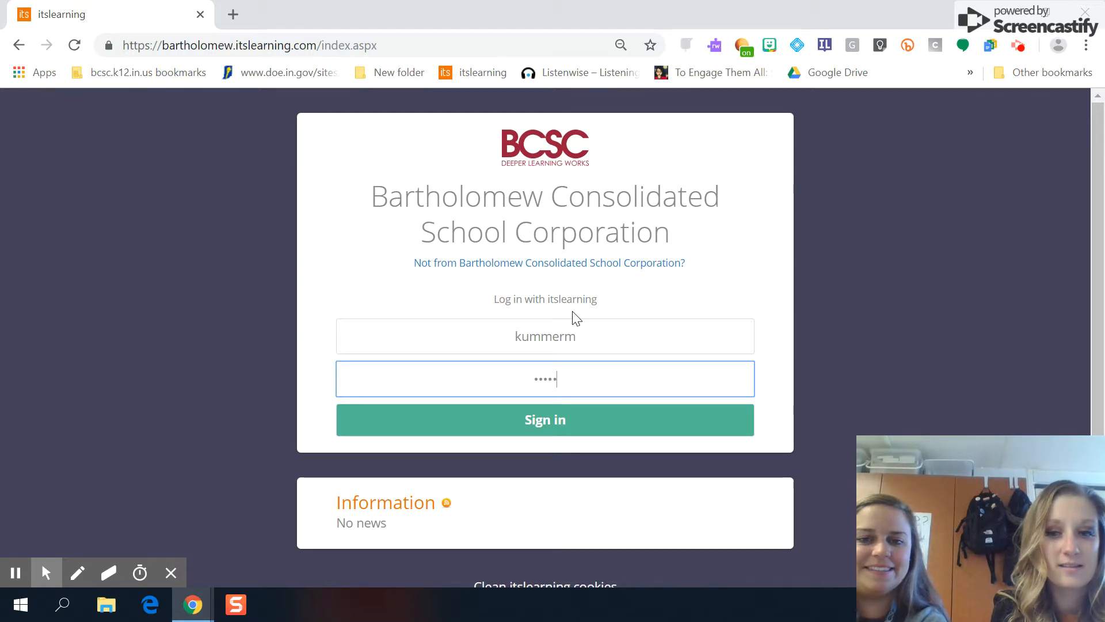
key("Return")
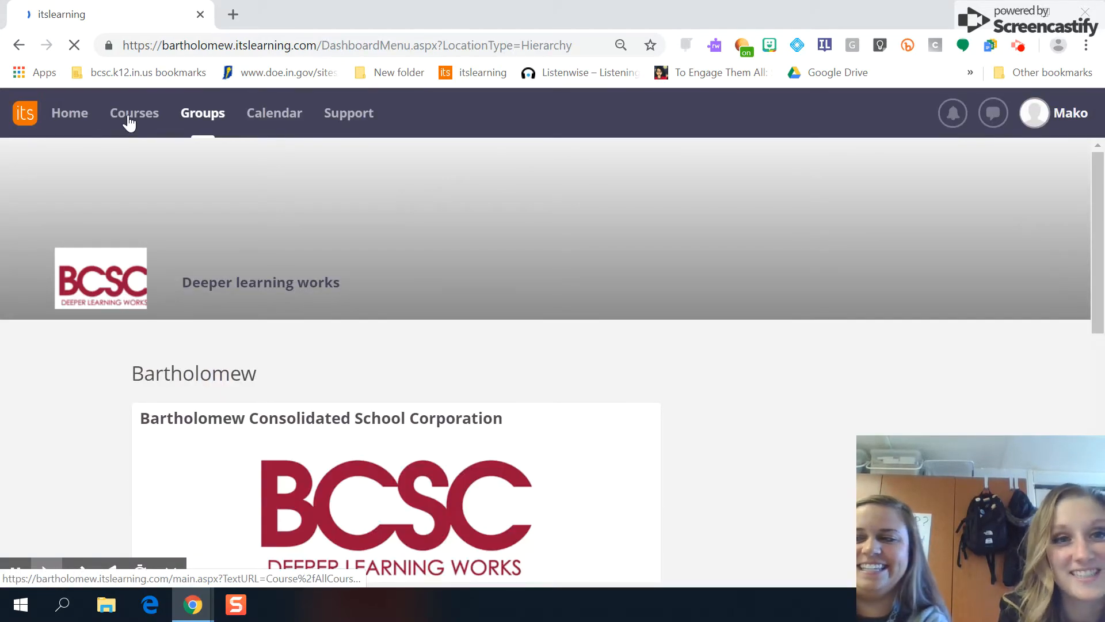
- Open Jarrard Sample Course's Resources and scroll down to Egypt Assignment
left_click(129, 118)
left_click(186, 221)
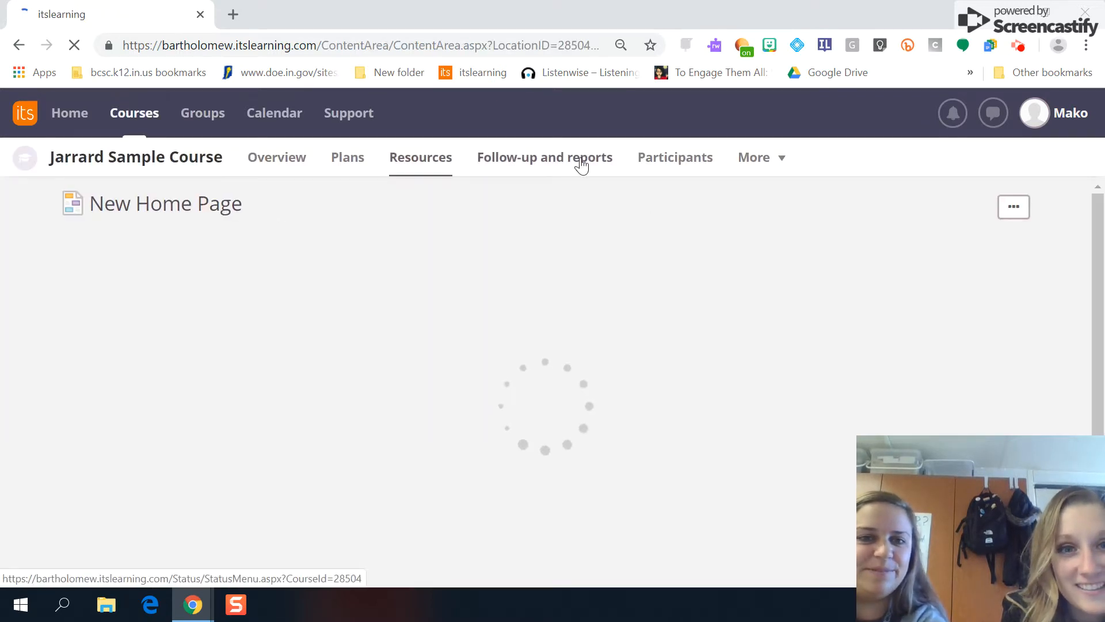
left_click(427, 155)
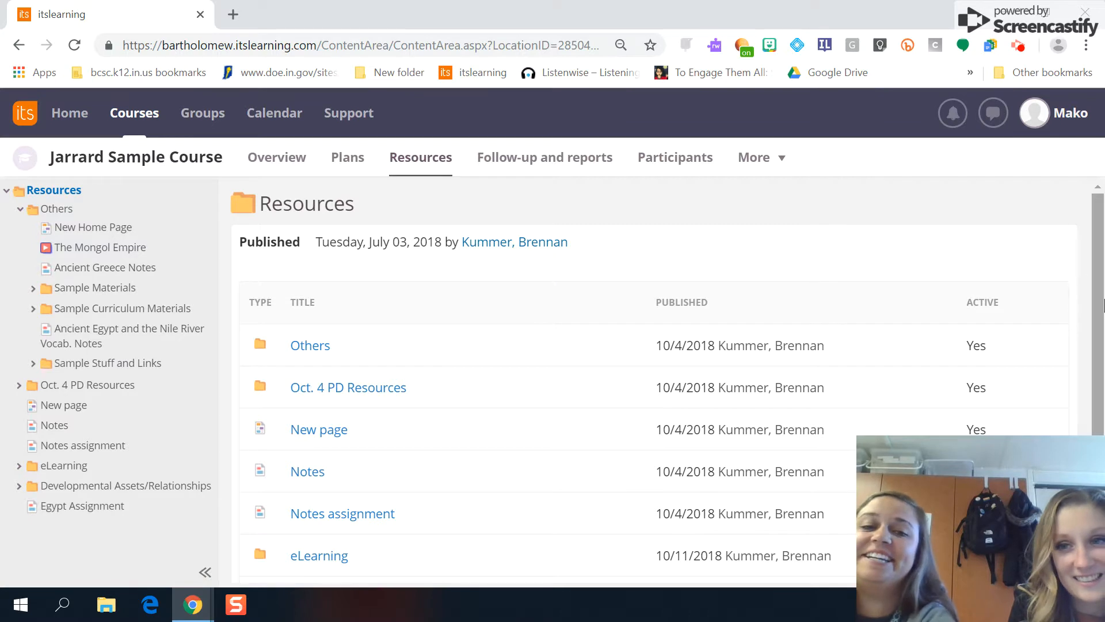
scroll(1100, 305, "down", 1)
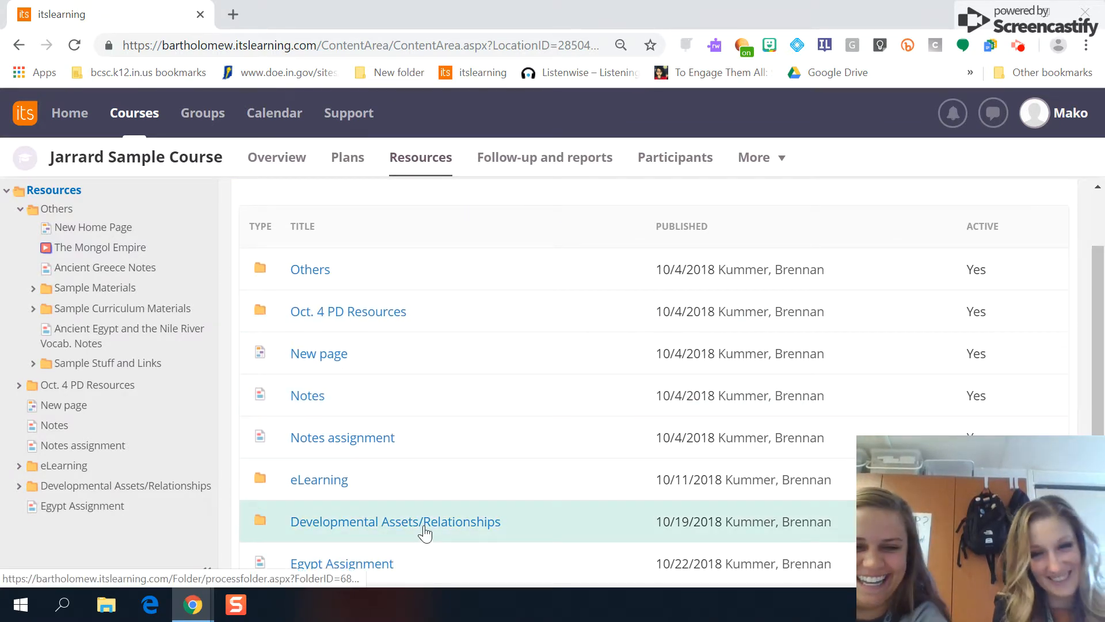
scroll(543, 444, "down", 1)
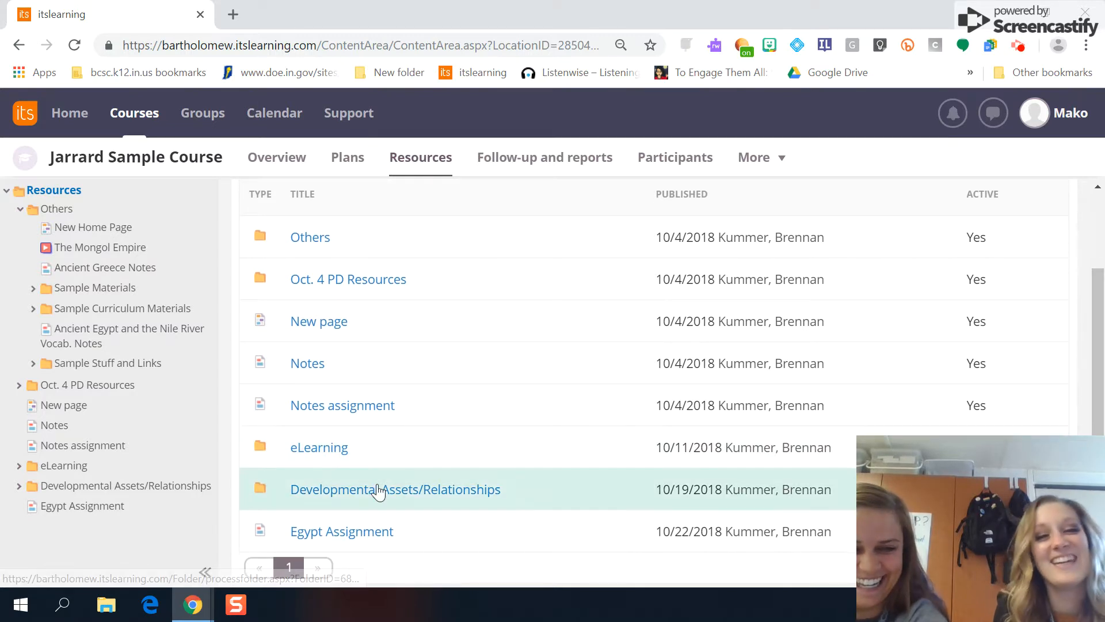
- Open the Egypt Assignment from Resources and answer it to bring up the student's document copy
left_click(350, 533)
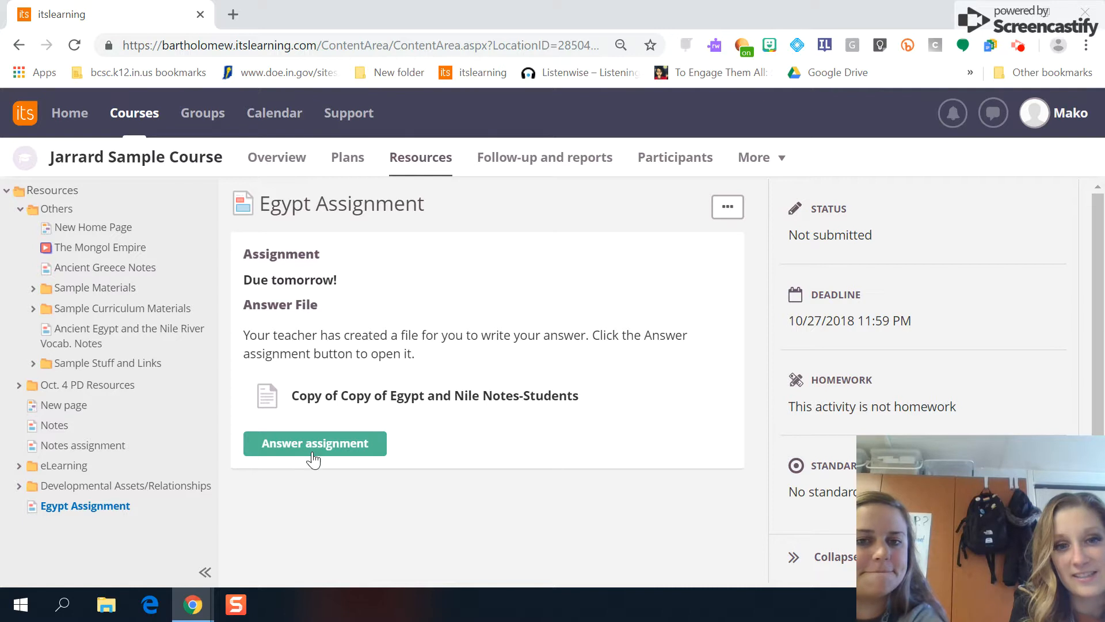
left_click(339, 442)
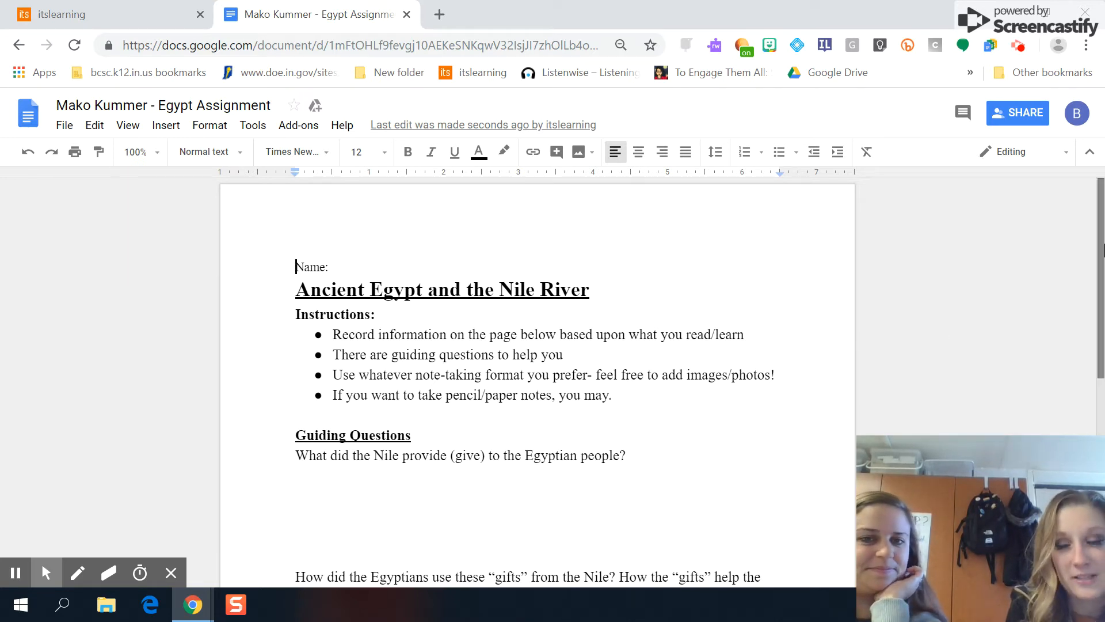
- Type the placeholder answer 'aflajfl;asdjfl' under the first guiding question, then return to itslearning
left_click_drag(1102, 249, 1103, 289)
left_click(437, 416)
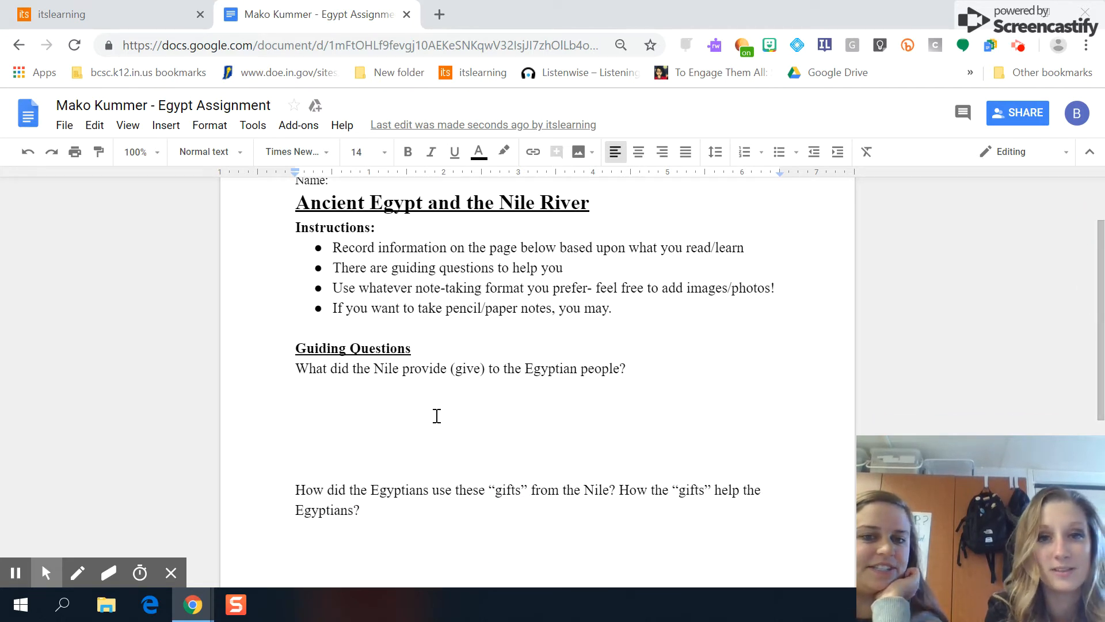
type("aflajfl;asdjfl")
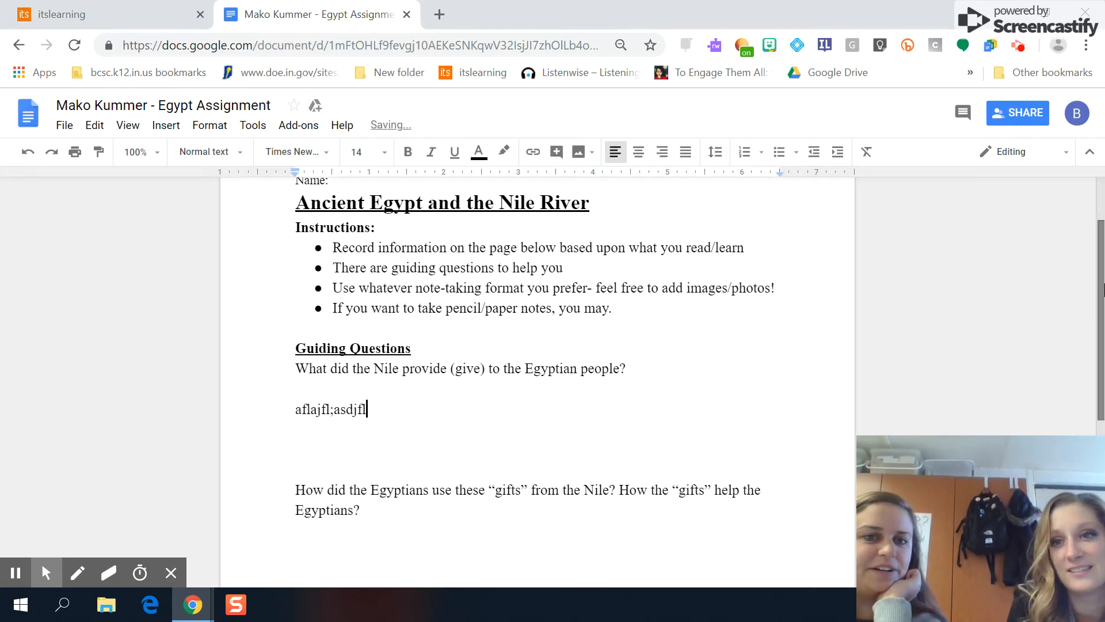
left_click_drag(1104, 310, 999, 242)
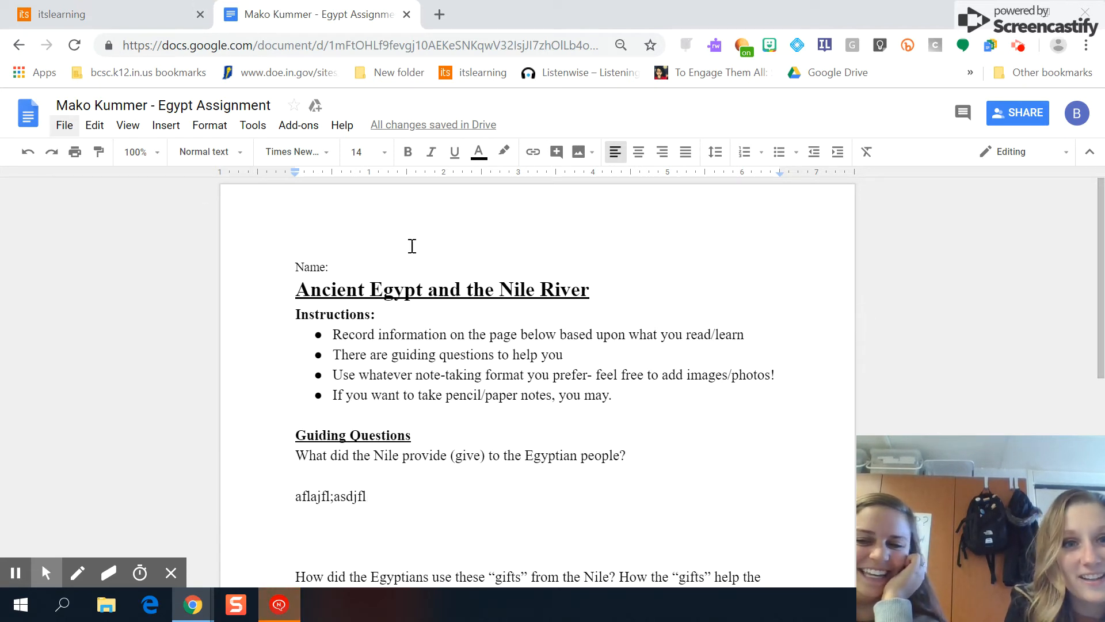
left_click(133, 12)
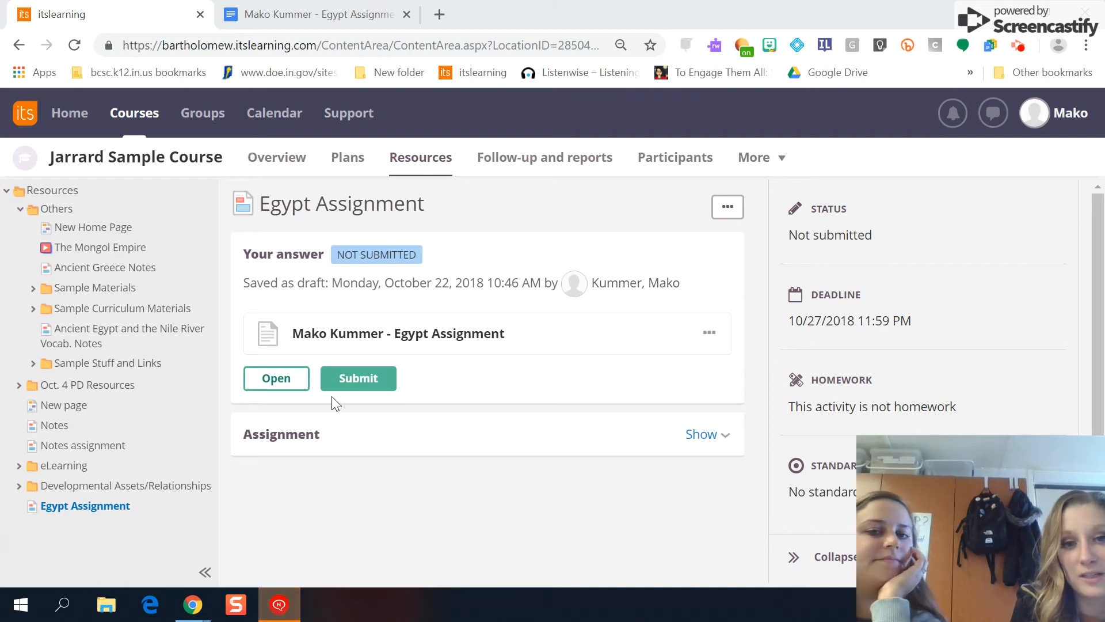
- Submit the Egypt Assignment answer, briefly rechecking the answer document afterwards
left_click(365, 390)
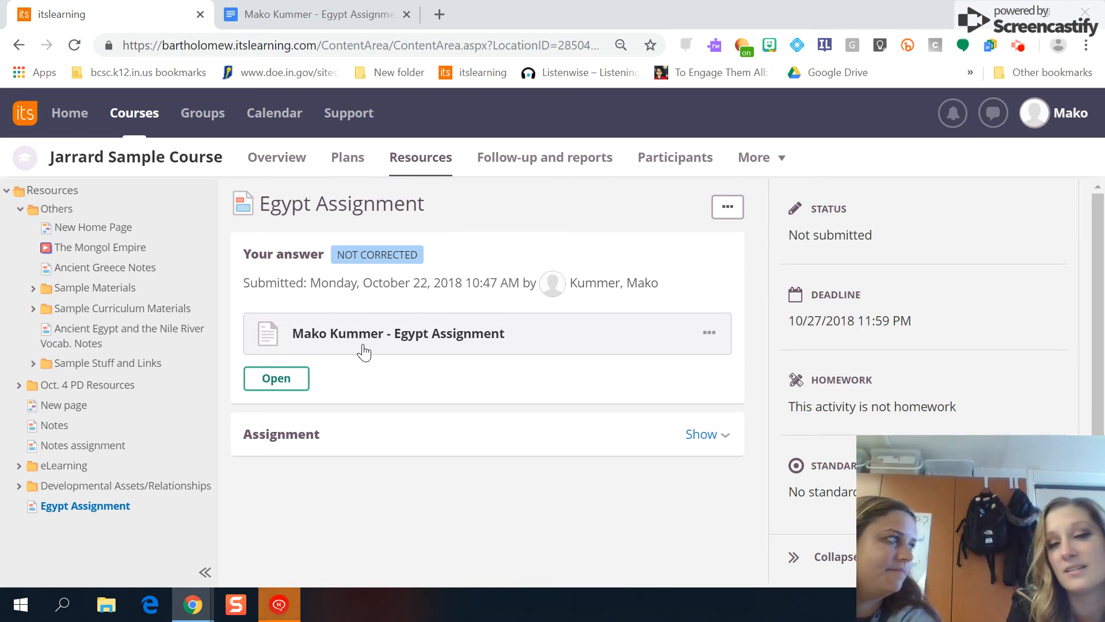
left_click(337, 15)
left_click(138, 14)
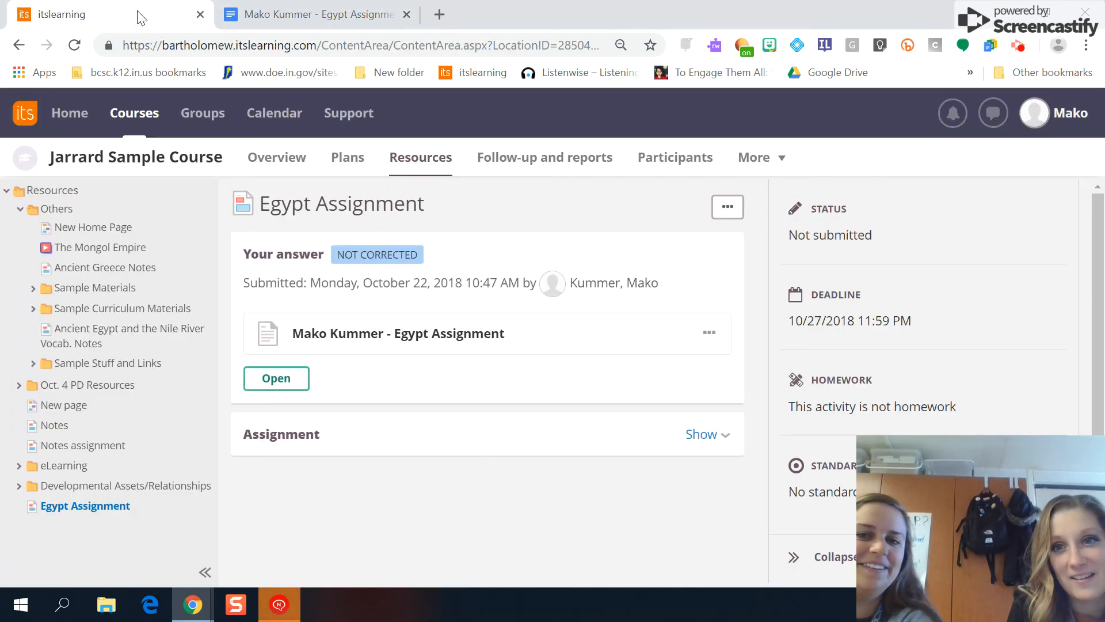